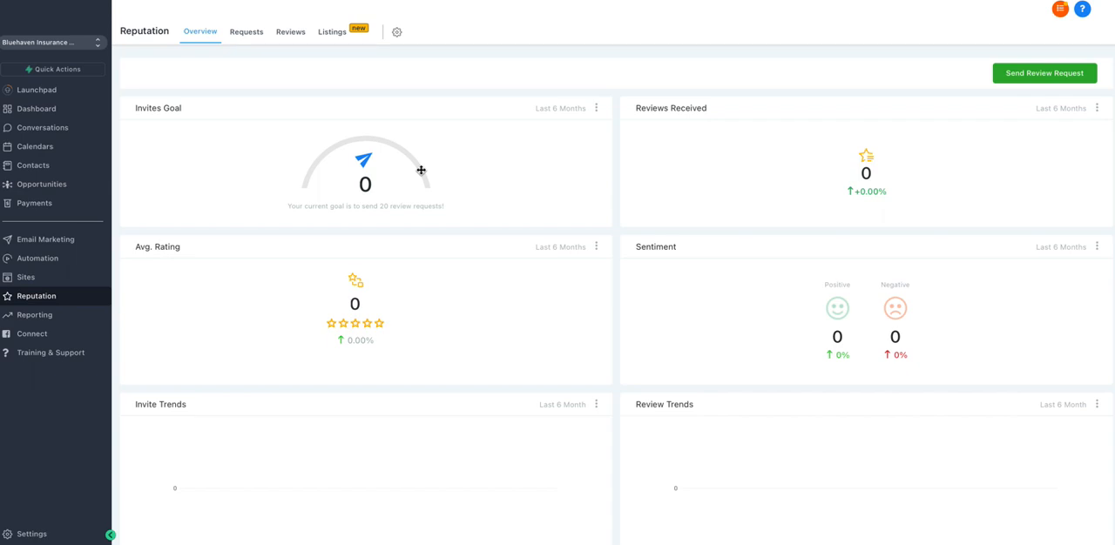
Step: Look through the Reputation overview dashboard, then view the sent review requests and the received reviews
scroll(421, 170, down, 1)
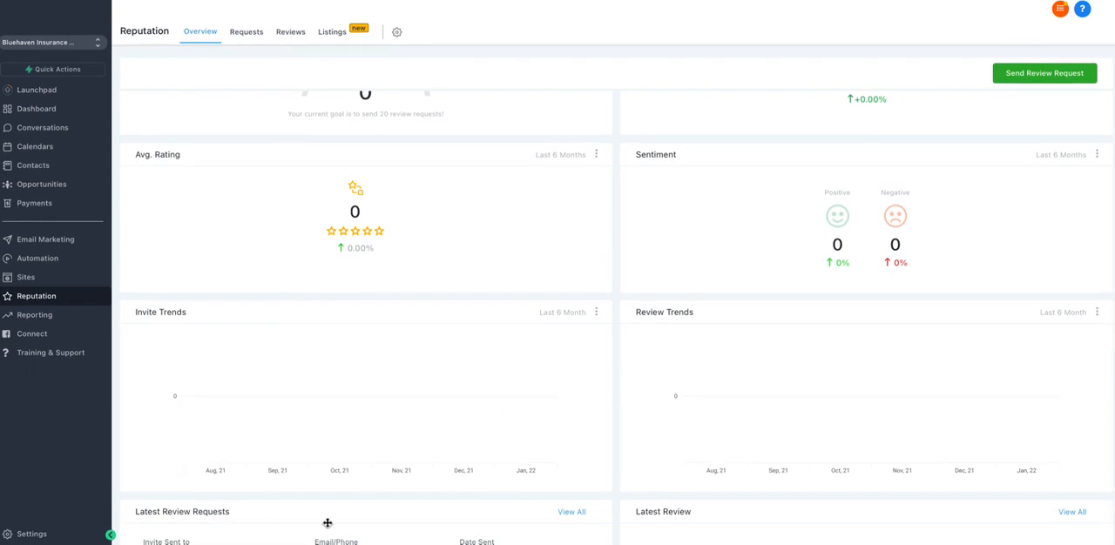
scroll(327, 522, up, 1)
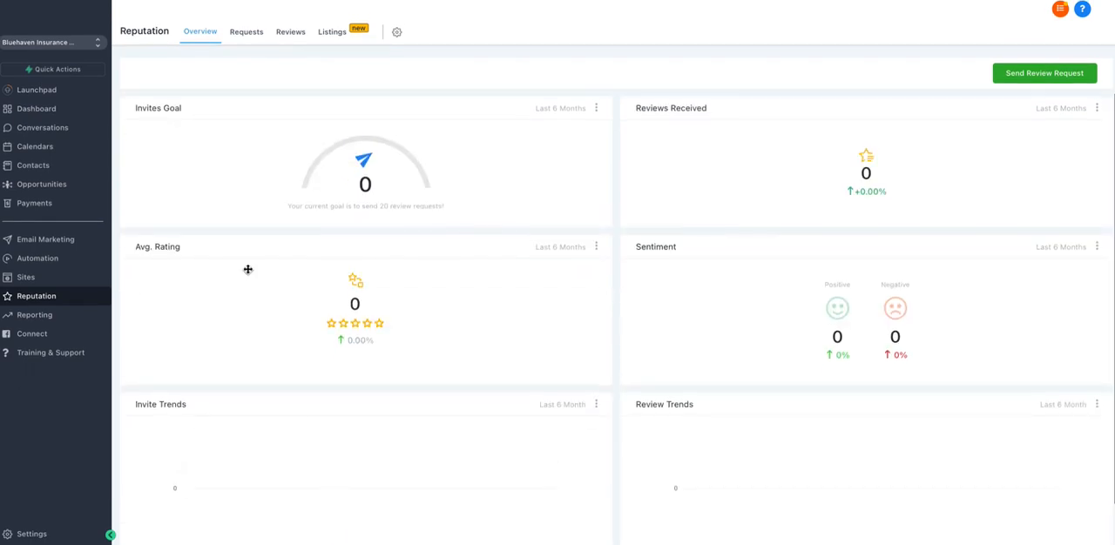
click(245, 33)
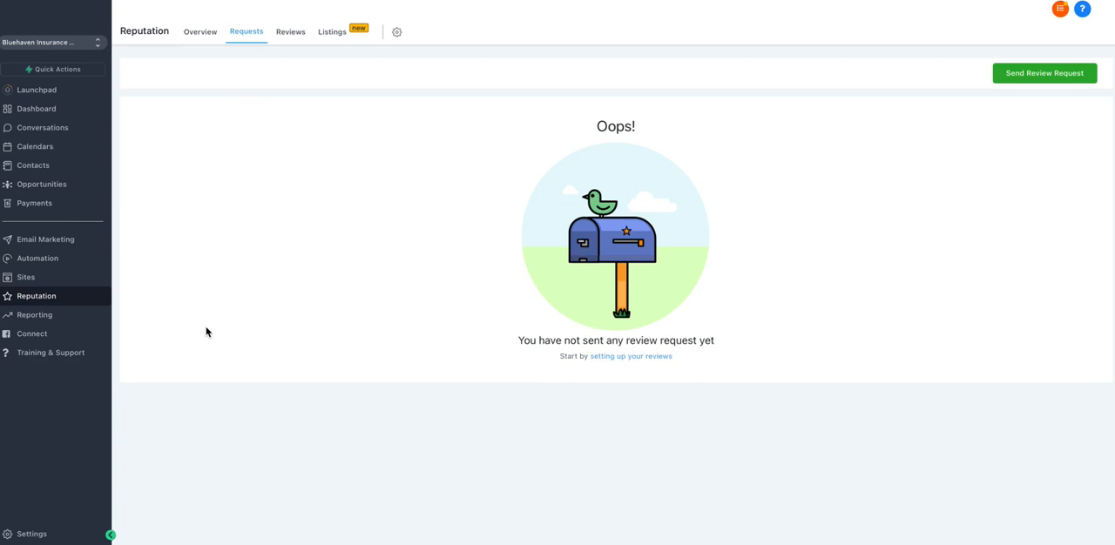
click(291, 35)
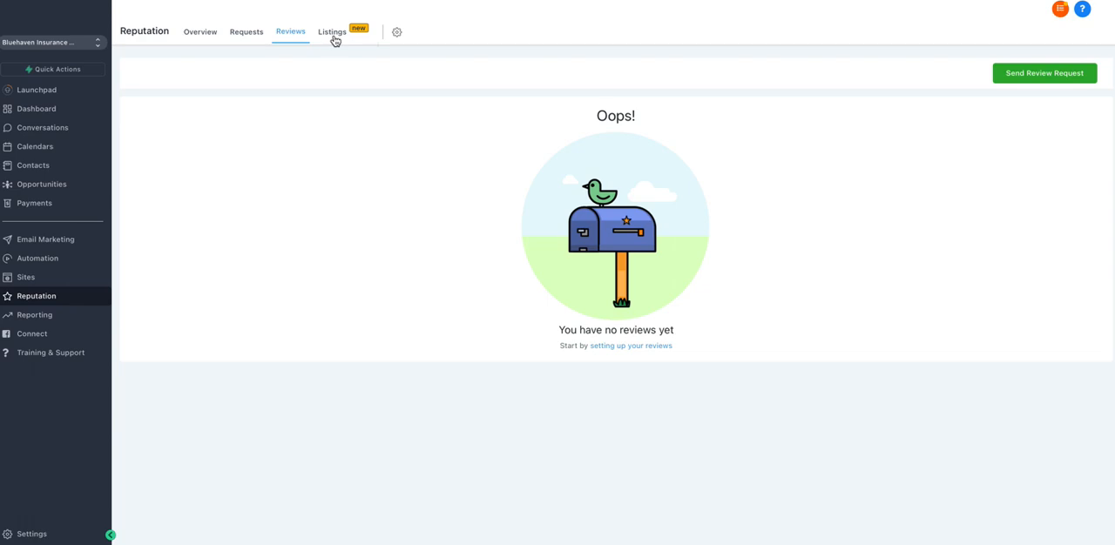
Step: Open the reputation management settings and try to generate the review link
click(398, 34)
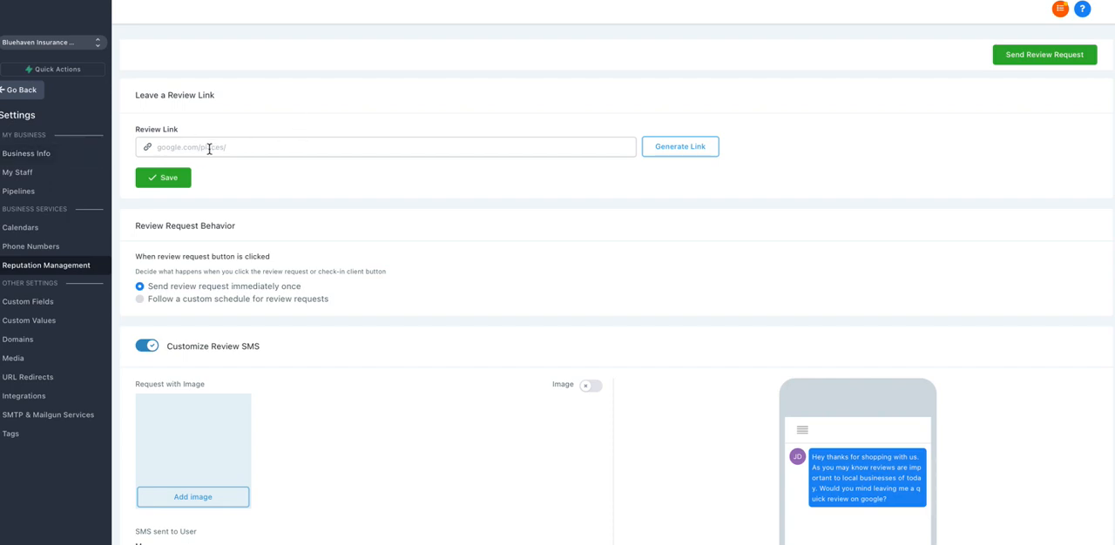
click(164, 147)
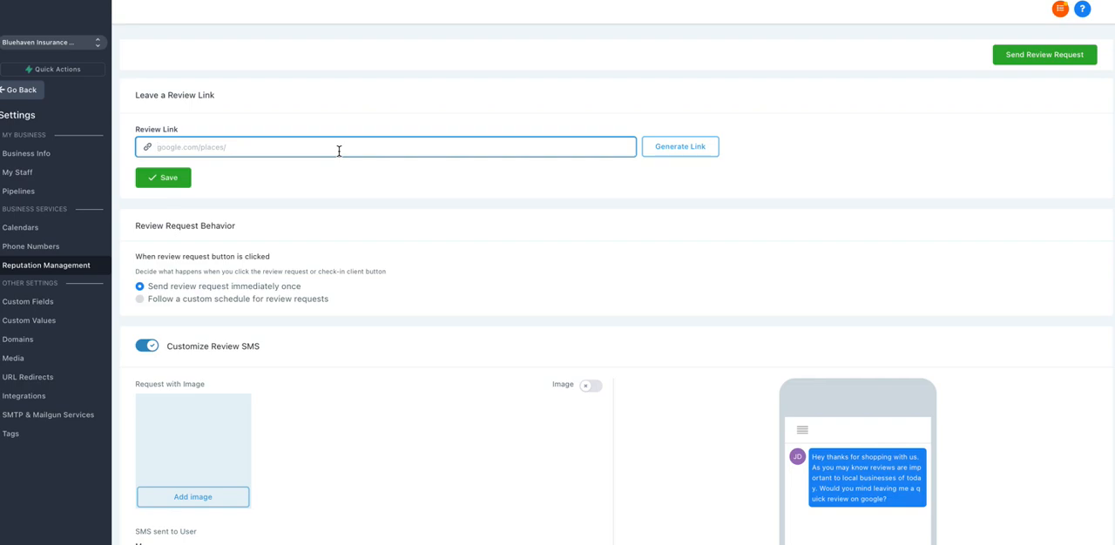
click(674, 150)
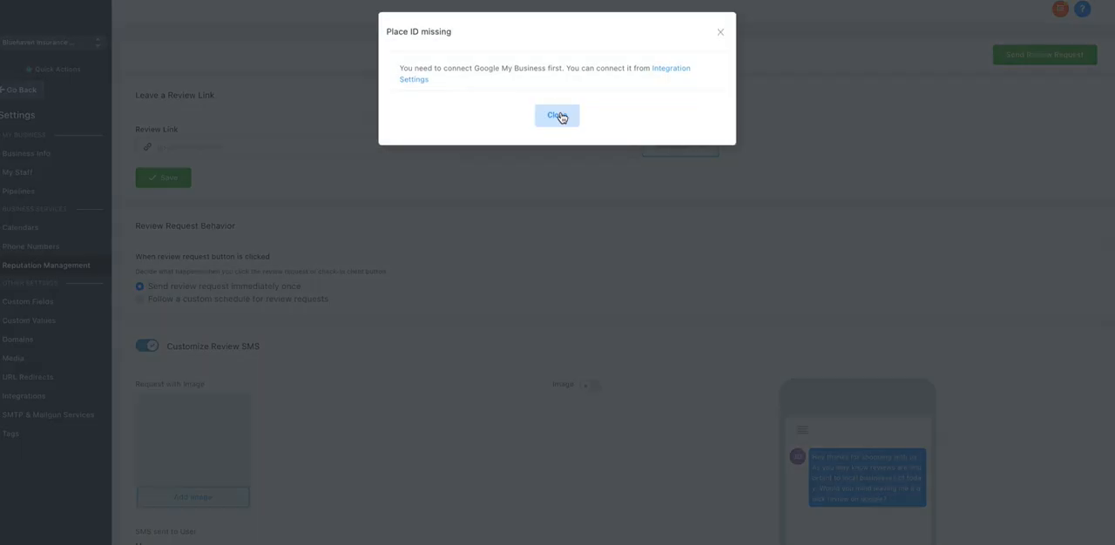
click(721, 34)
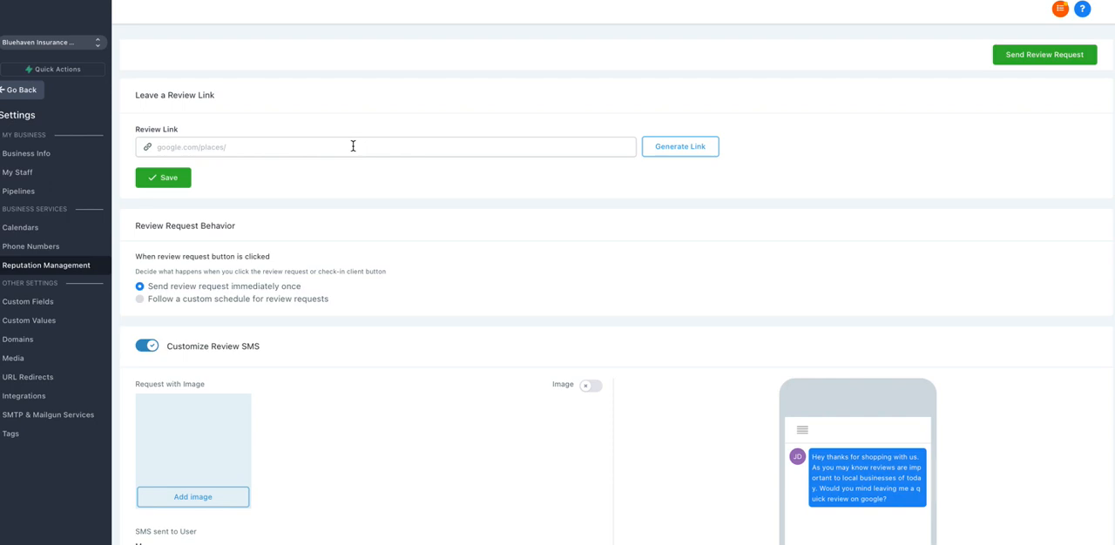
Step: Add the text "LINK" at the end of the customized review SMS message
scroll(353, 257, down, 3)
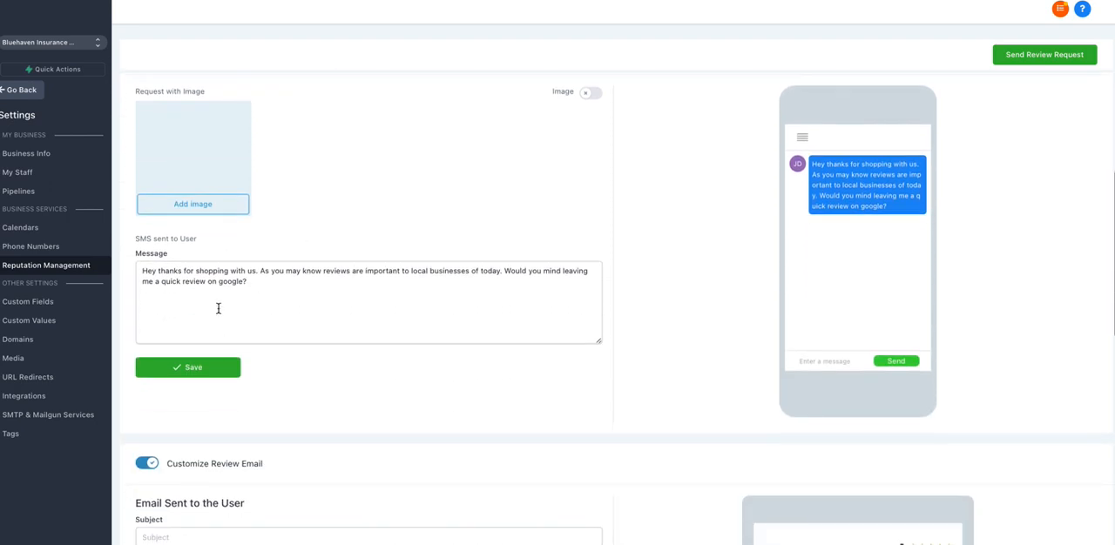
scroll(352, 178, down, 1)
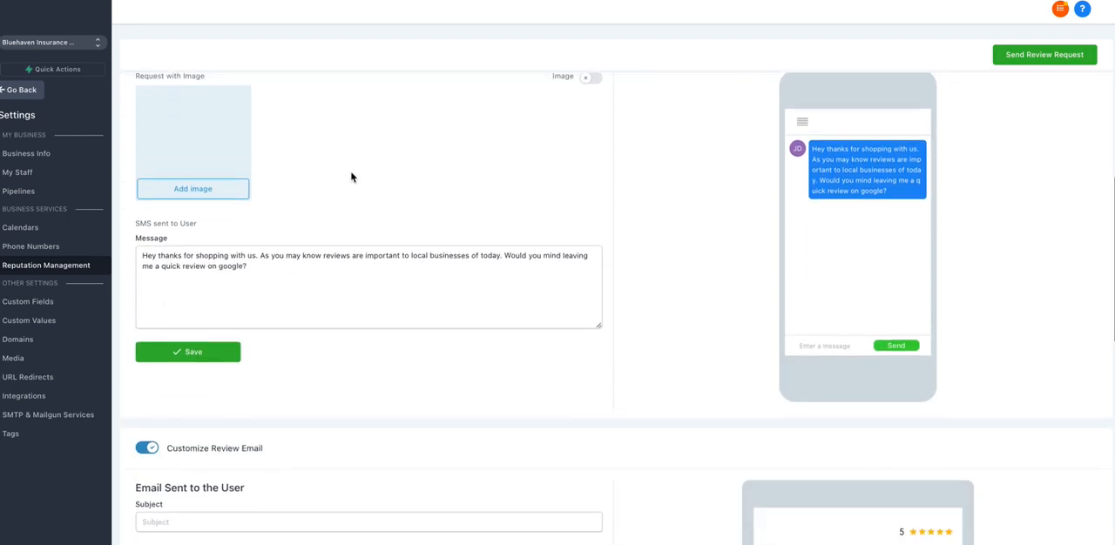
scroll(352, 177, up, 3)
scroll(352, 178, down, 1)
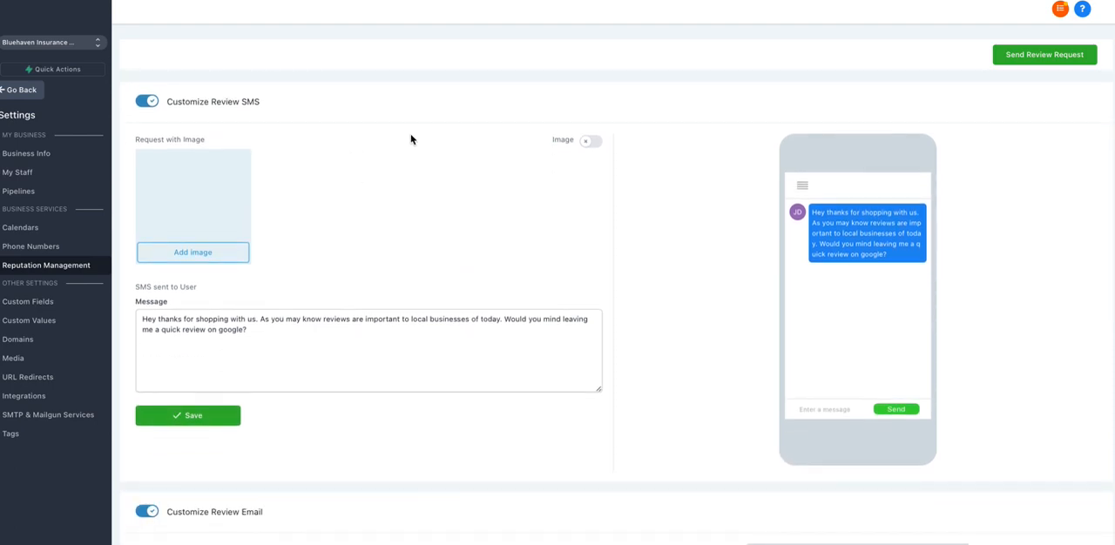
scroll(348, 188, down, 1)
scroll(352, 262, down, 2)
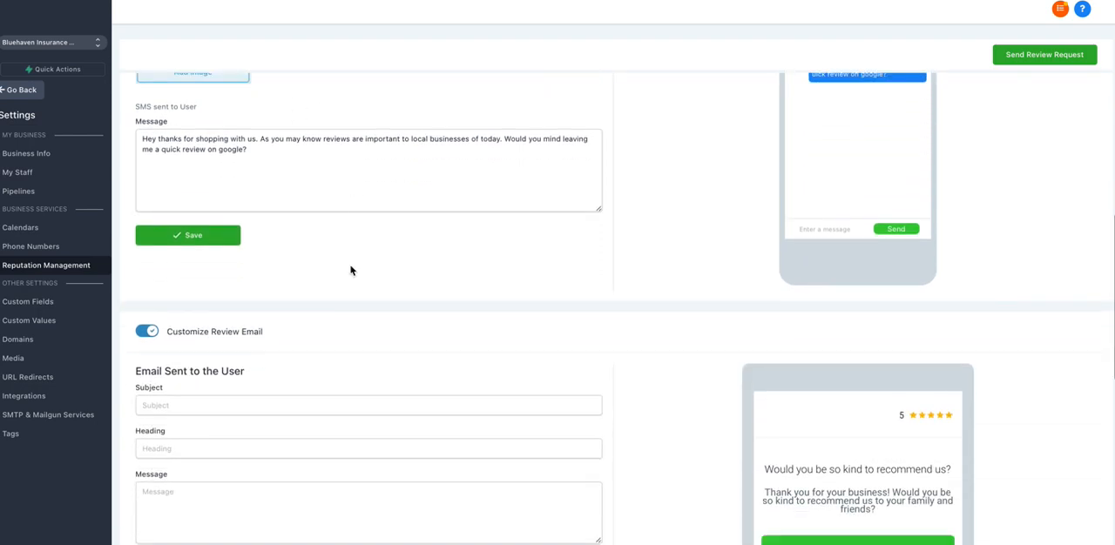
scroll(314, 343, up, 1)
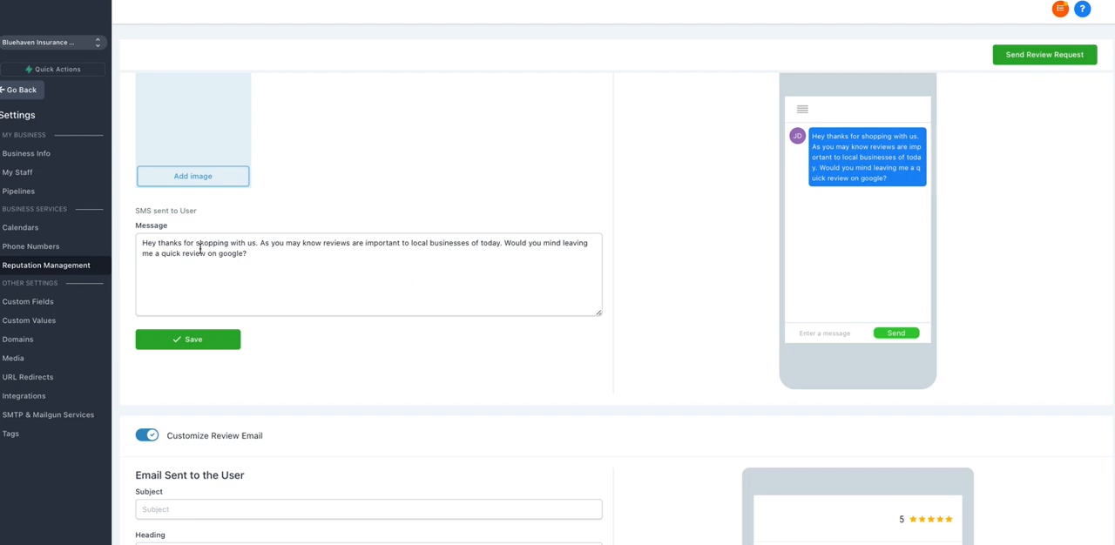
click(260, 254)
text(LINK)
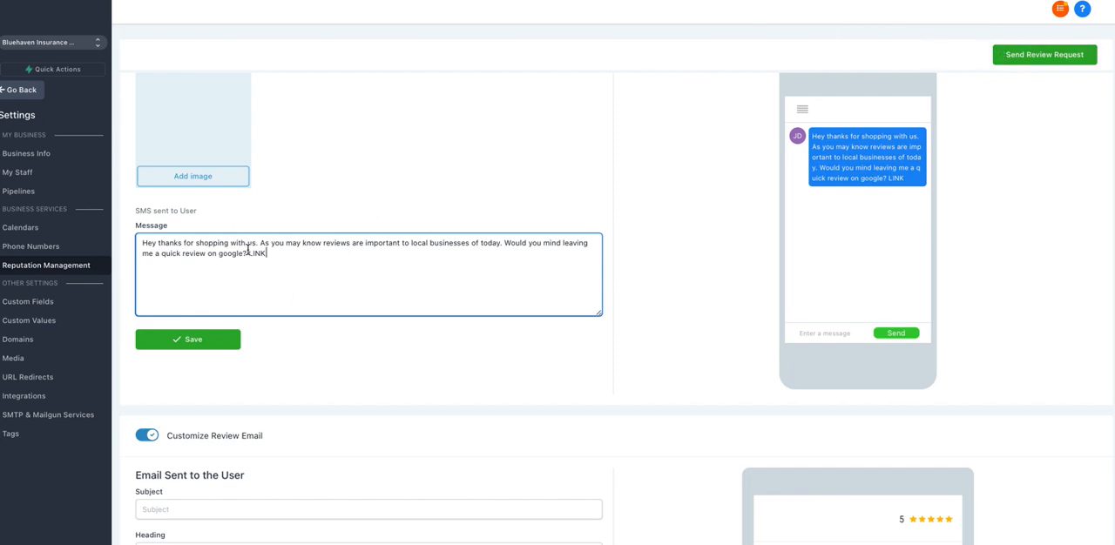
Step: Examine the review email's fields and sample text, and preview its layout for mobile, tablet and laptop
scroll(247, 249, down, 4)
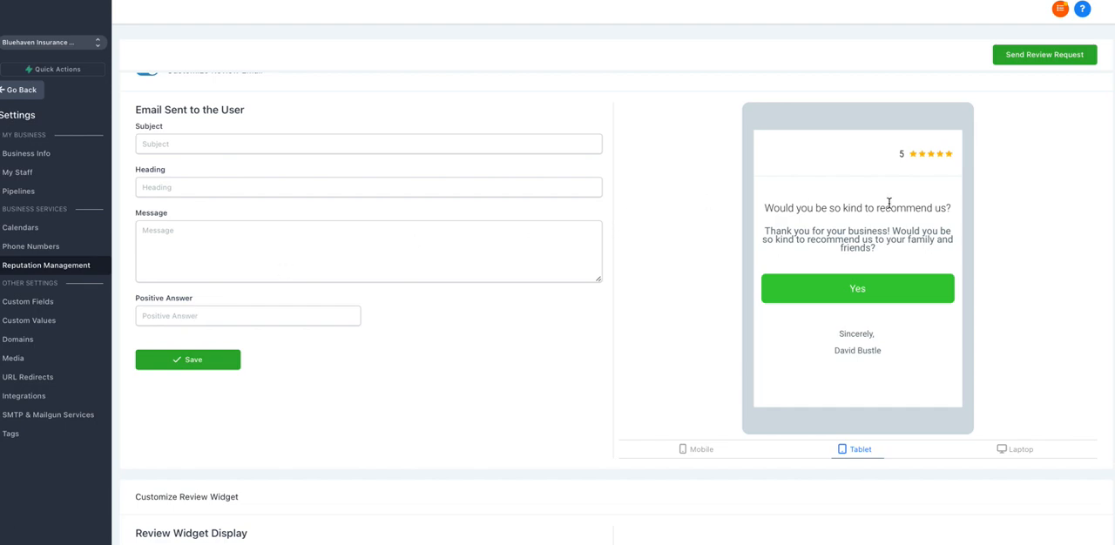
drag(767, 207, 882, 251)
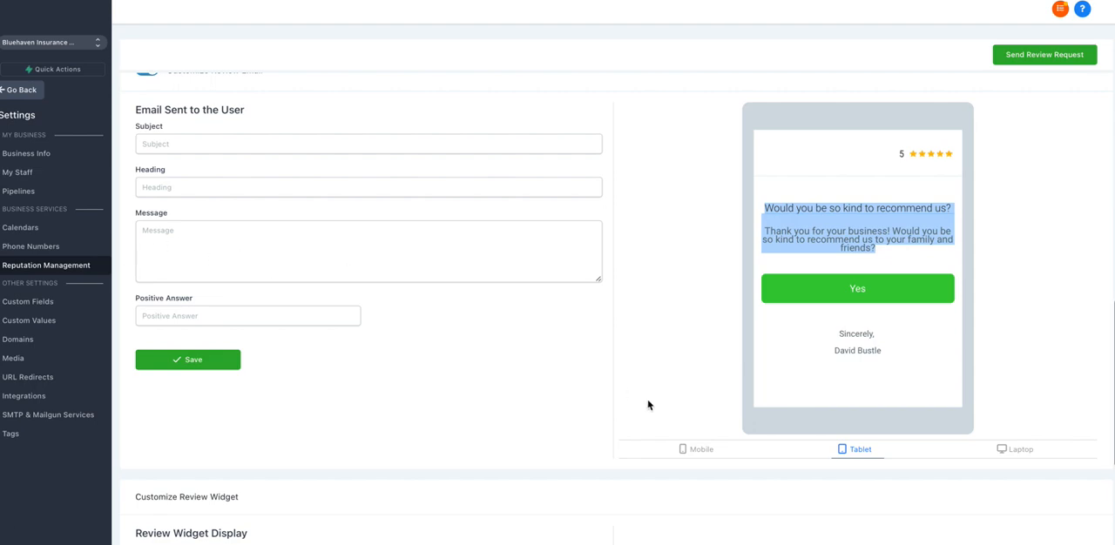
click(694, 450)
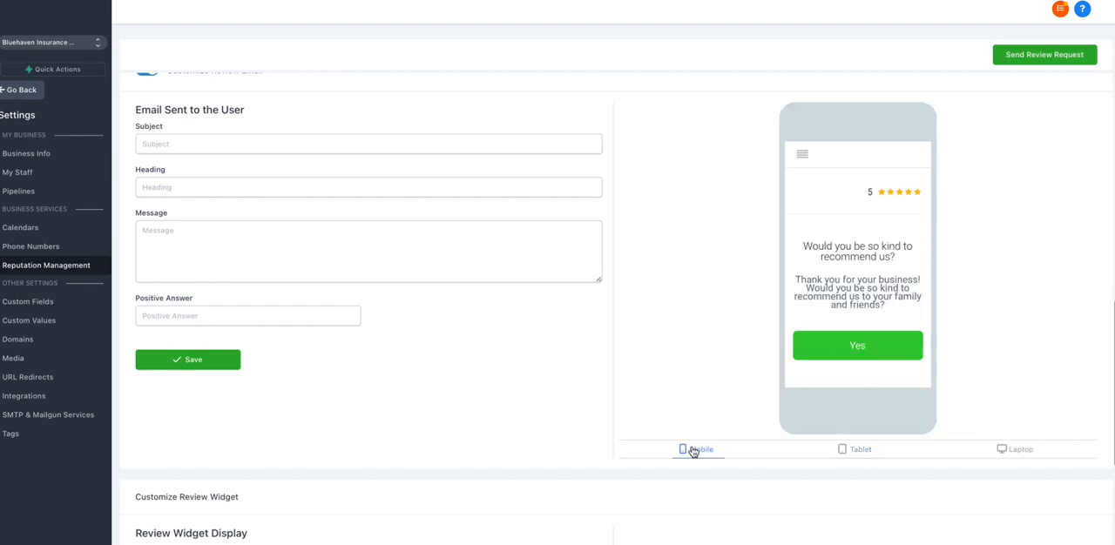
click(861, 453)
click(1015, 450)
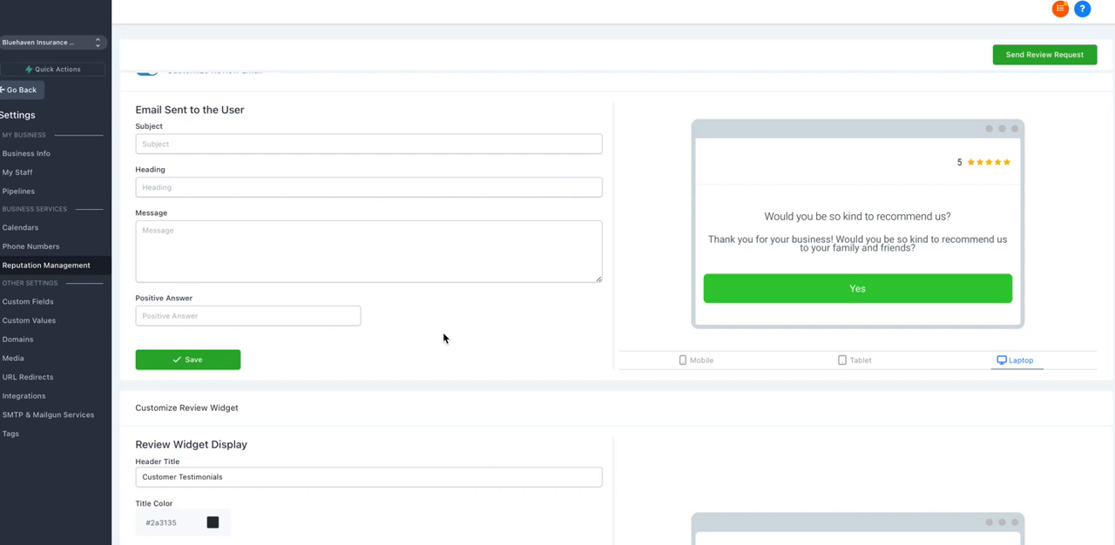
scroll(443, 338, up, 1)
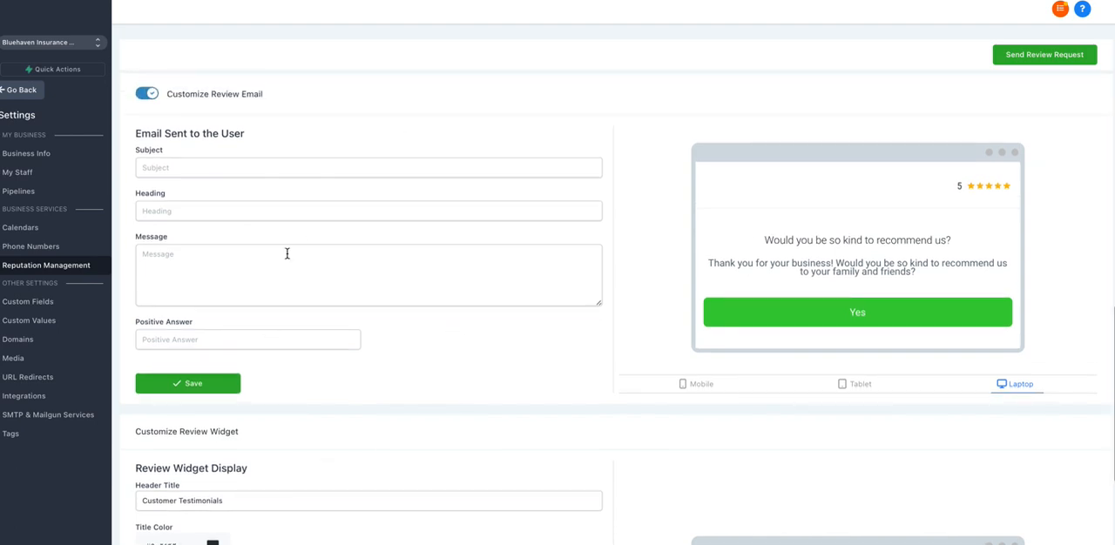
Step: Inspect the review widget's display settings, including the colour choices for its title
scroll(298, 283, down, 3)
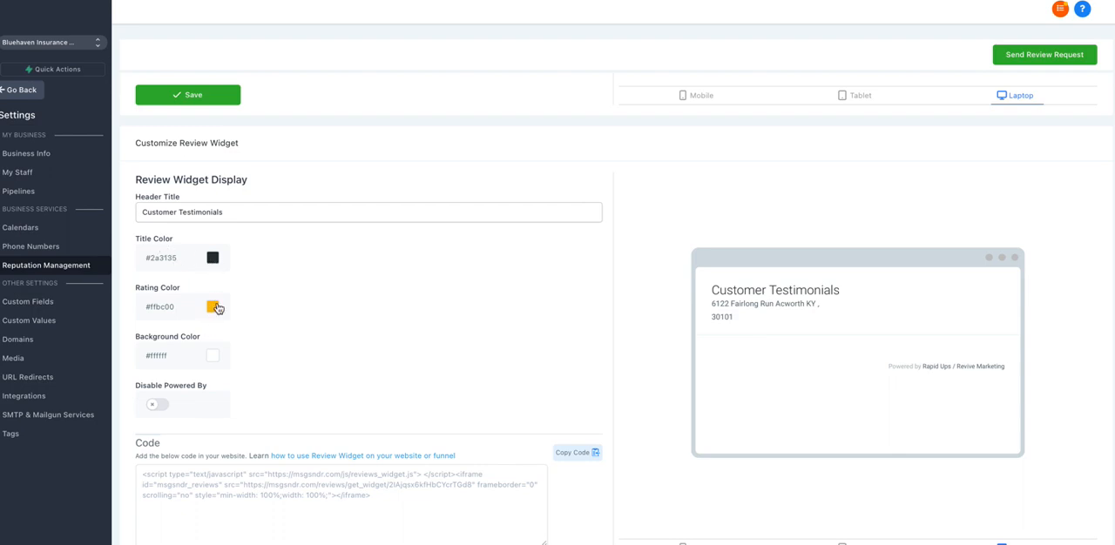
click(214, 261)
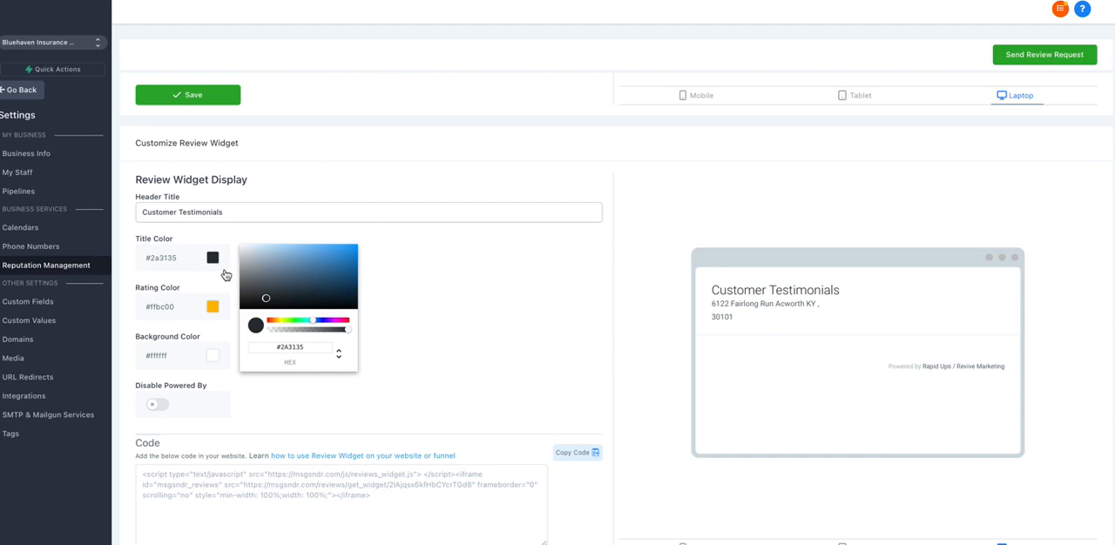
click(188, 282)
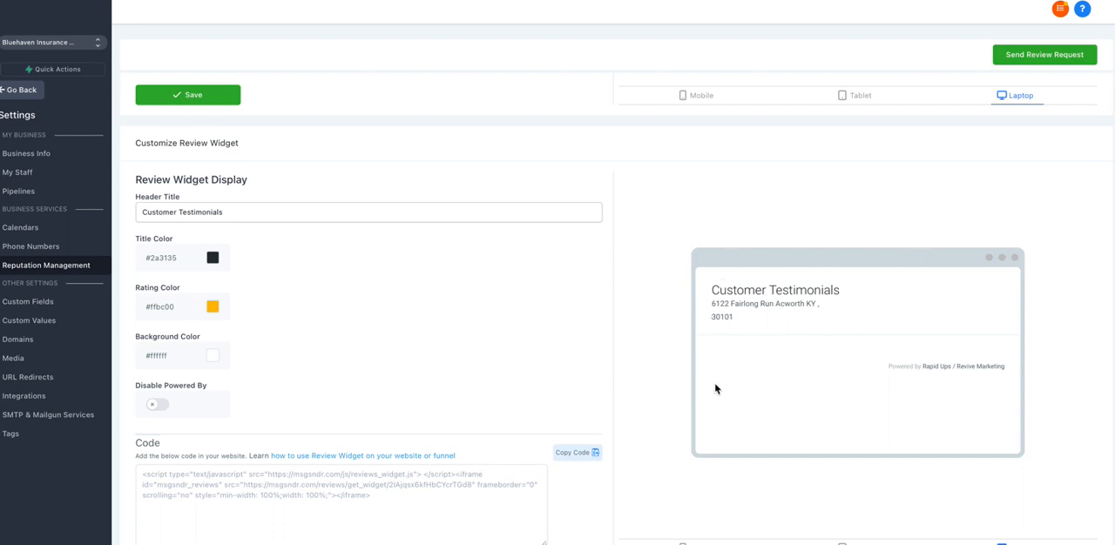
Step: Fill in a client check-in review request with an existing customer's name and contact details, and close it without sending
scroll(337, 279, up, 10)
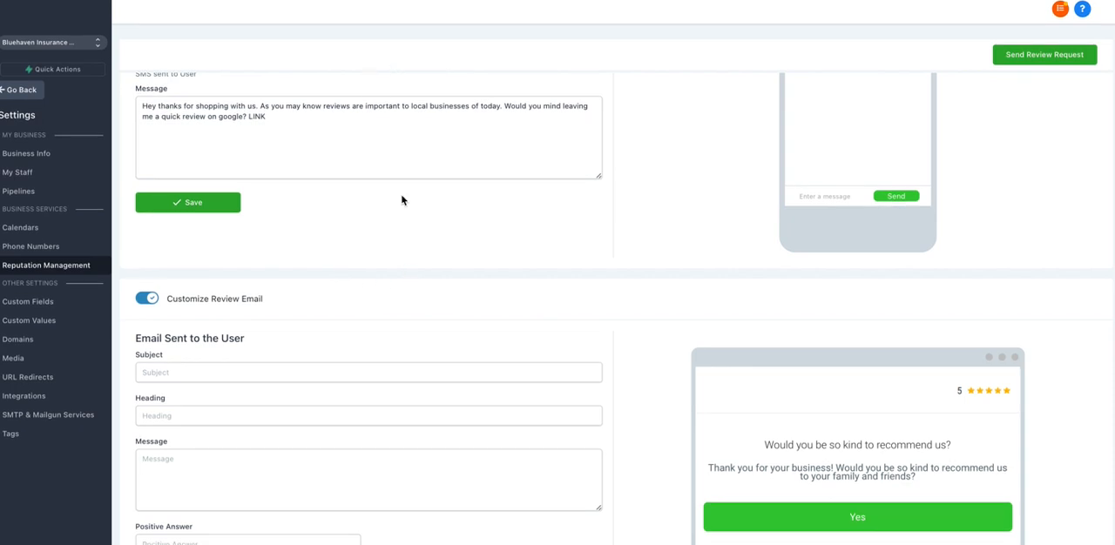
scroll(400, 199, up, 5)
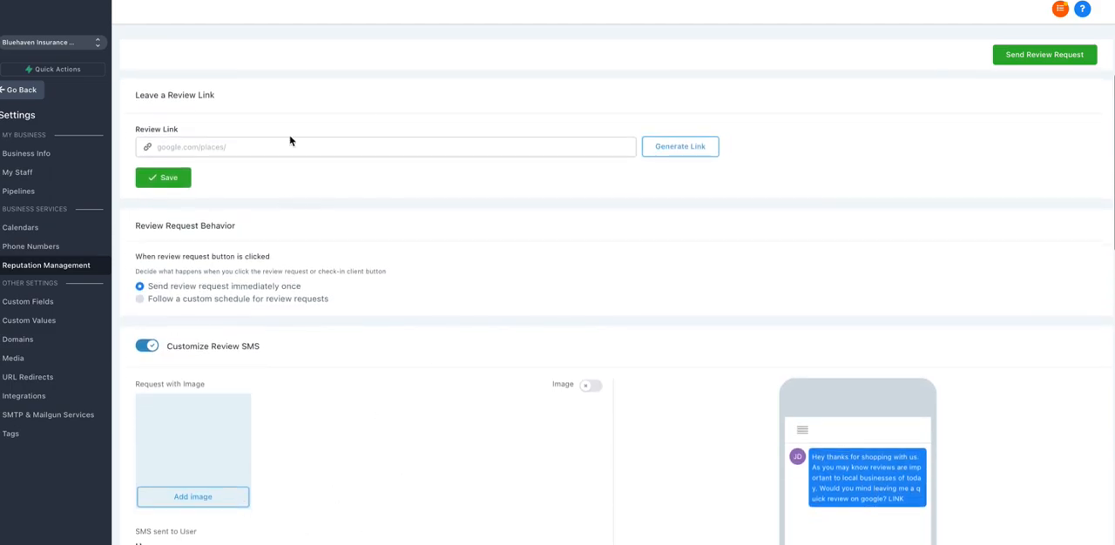
click(1035, 56)
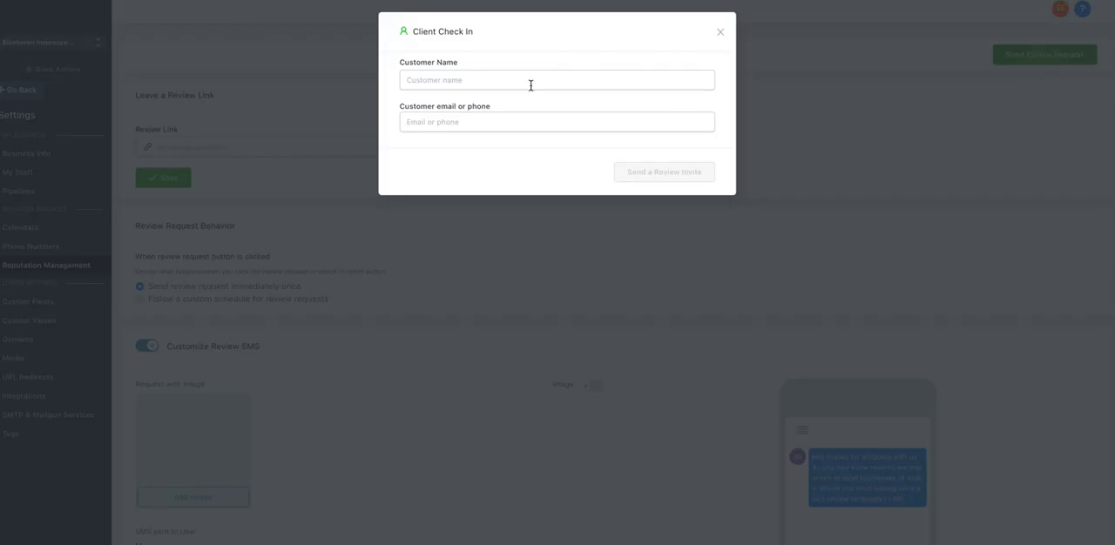
click(442, 82)
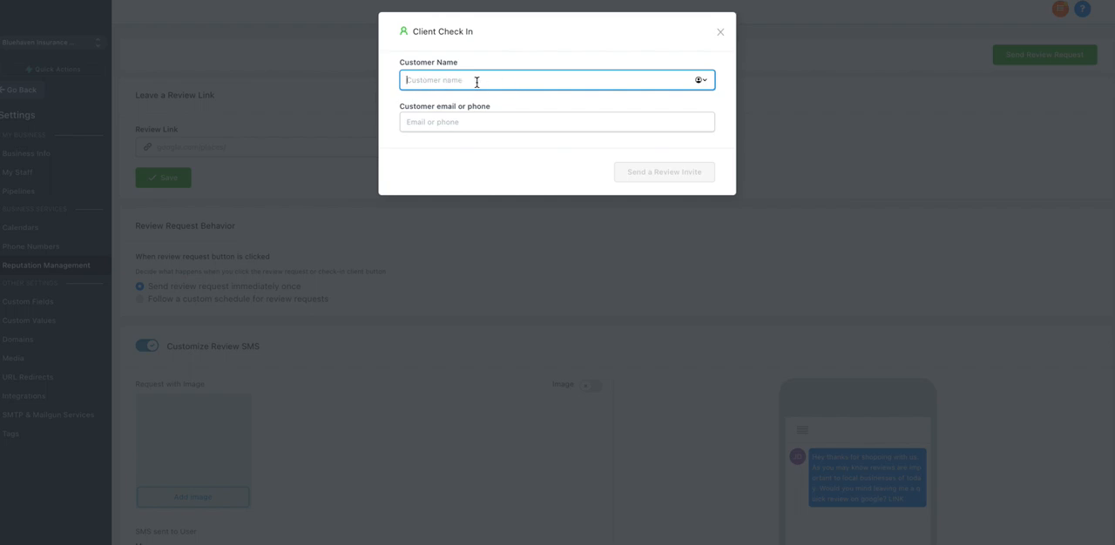
text(Michael)
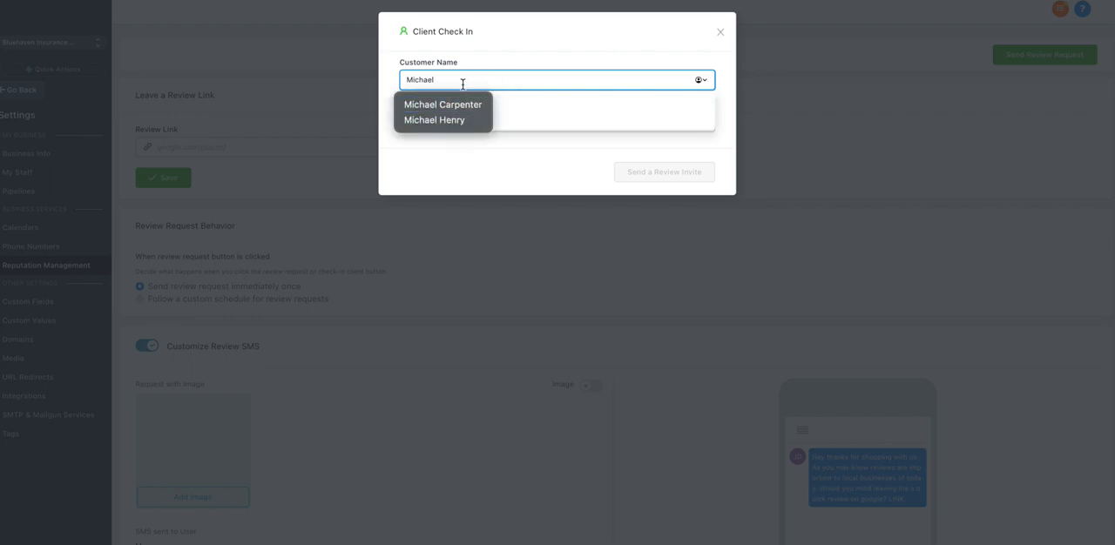
click(513, 109)
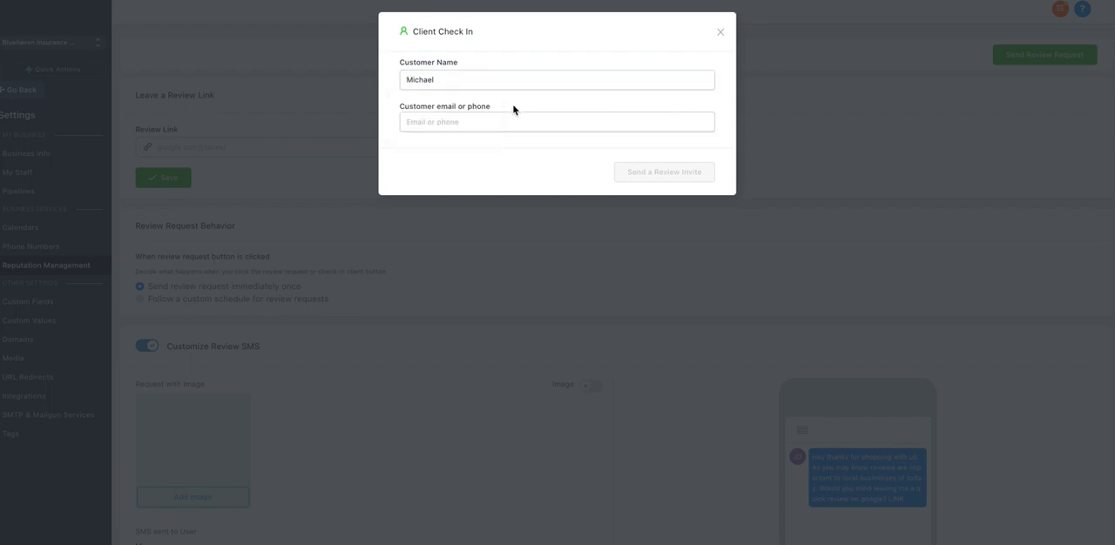
click(468, 76)
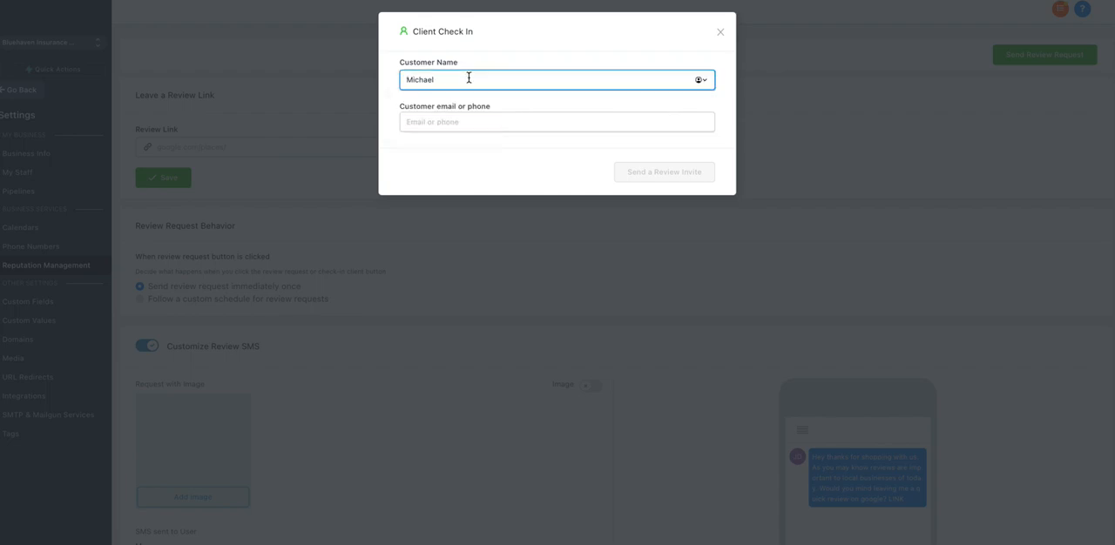
text(Po)
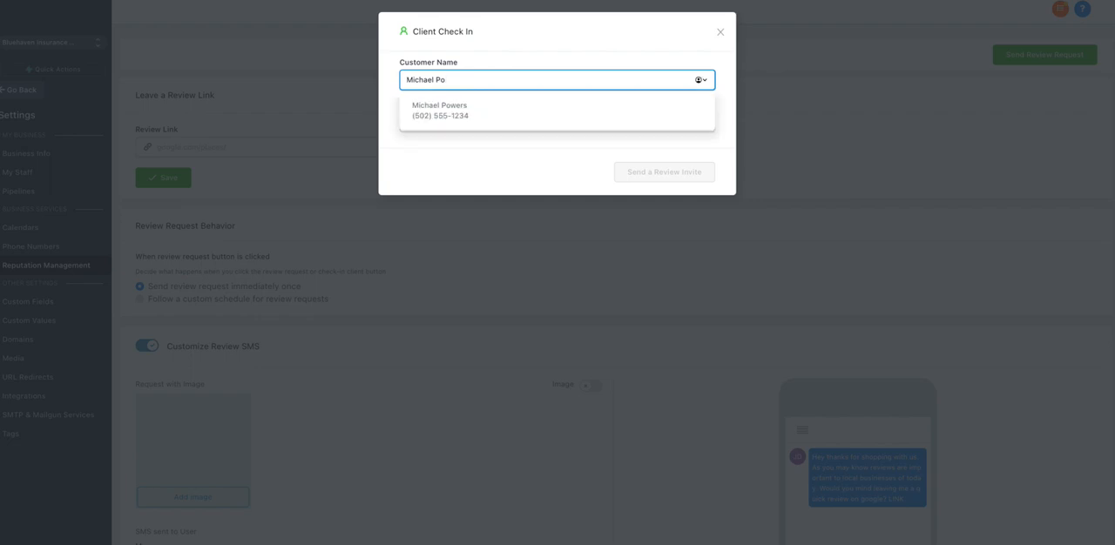
click(466, 116)
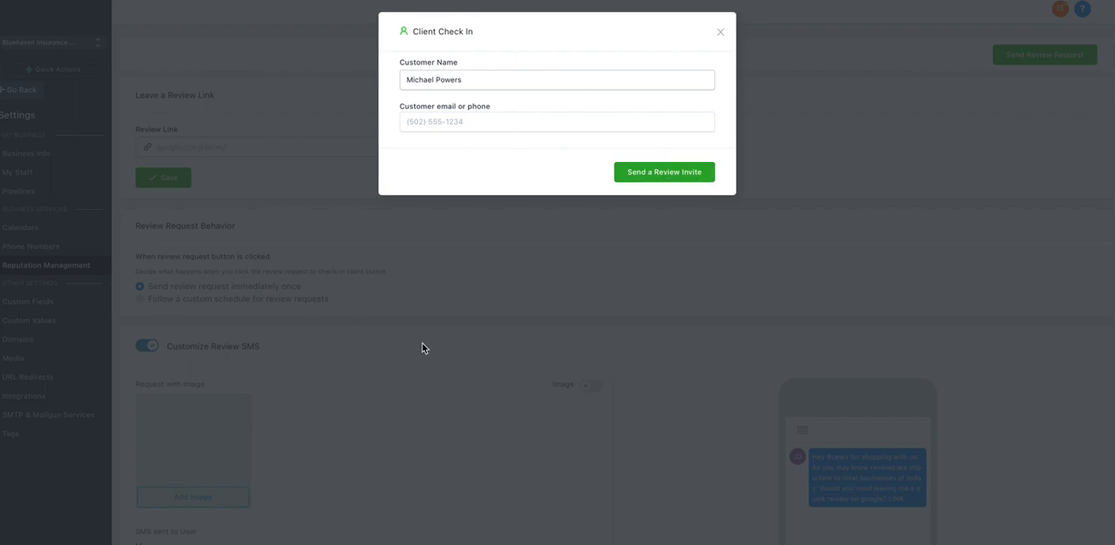
click(721, 36)
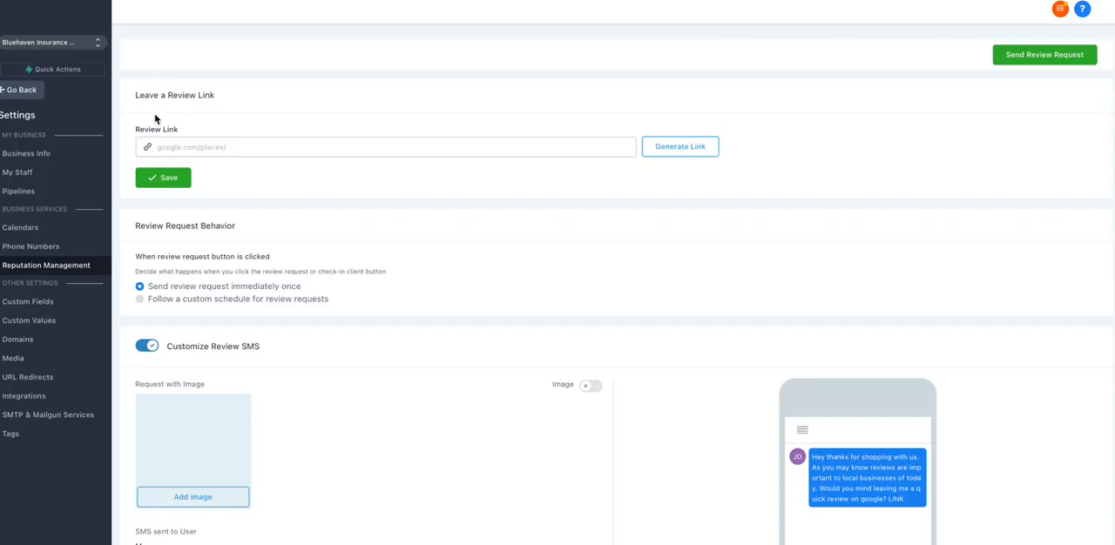
Step: Leave the reputation settings, open the contact list and select the first contact
click(18, 92)
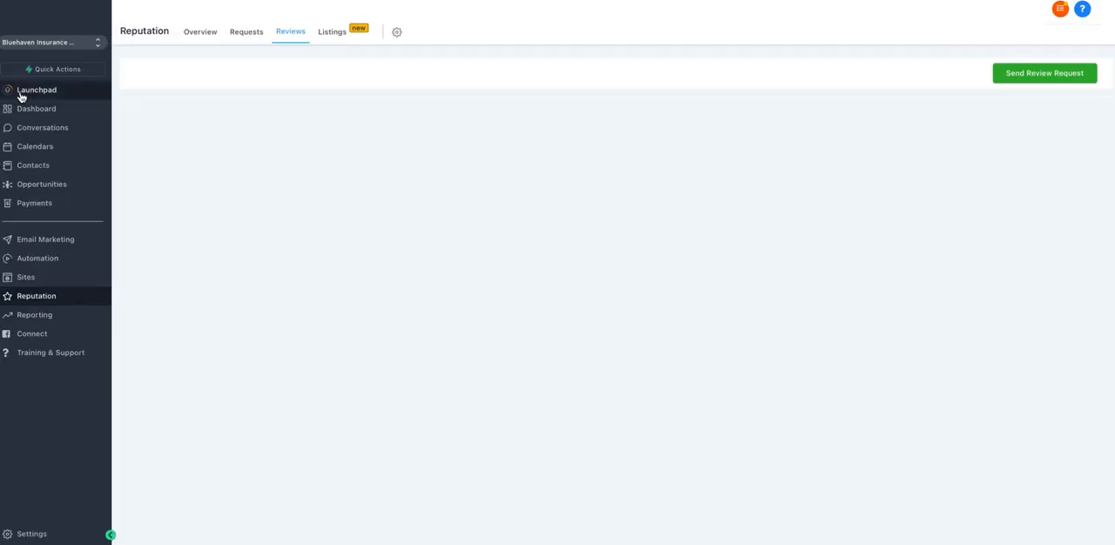
click(45, 167)
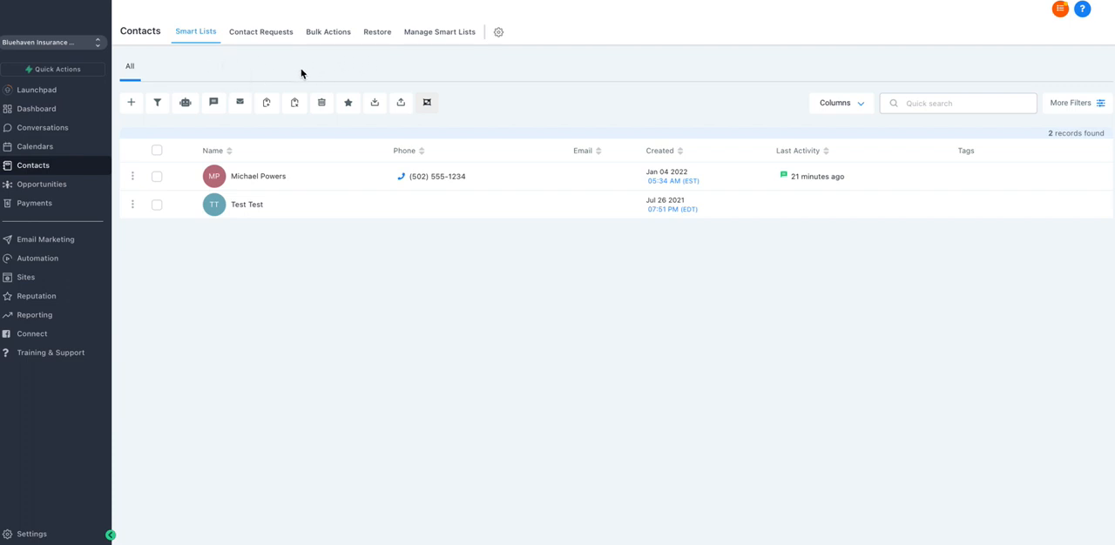
click(156, 177)
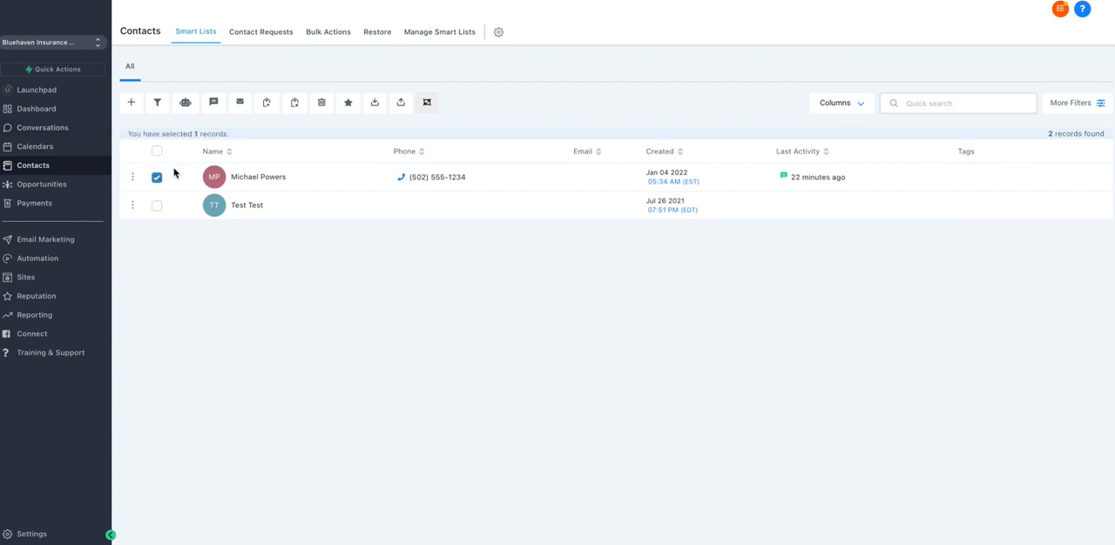
Step: Set up a bulk SMS review request for the selected contact and dismiss it without sending
click(347, 104)
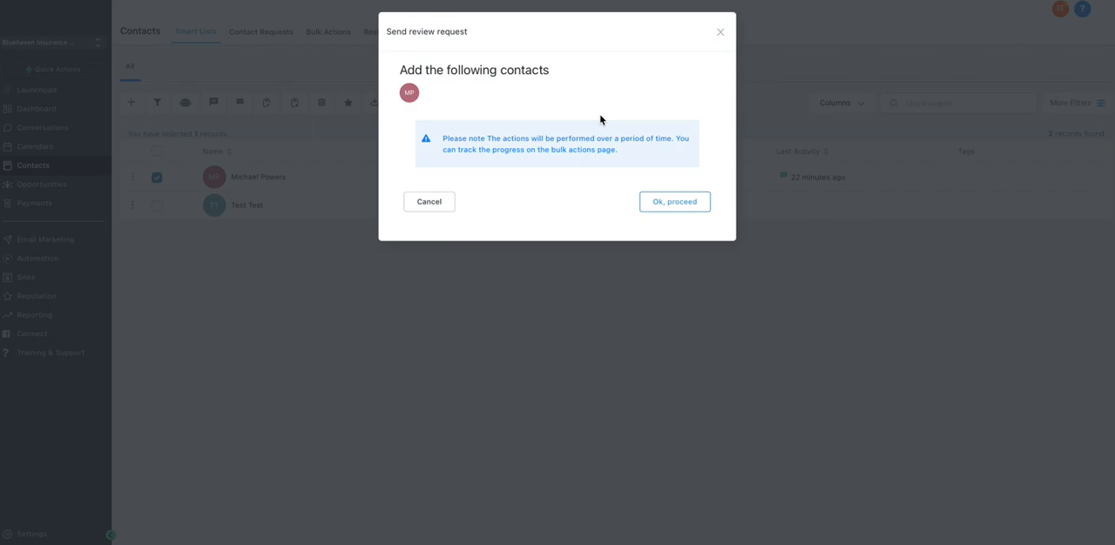
click(667, 210)
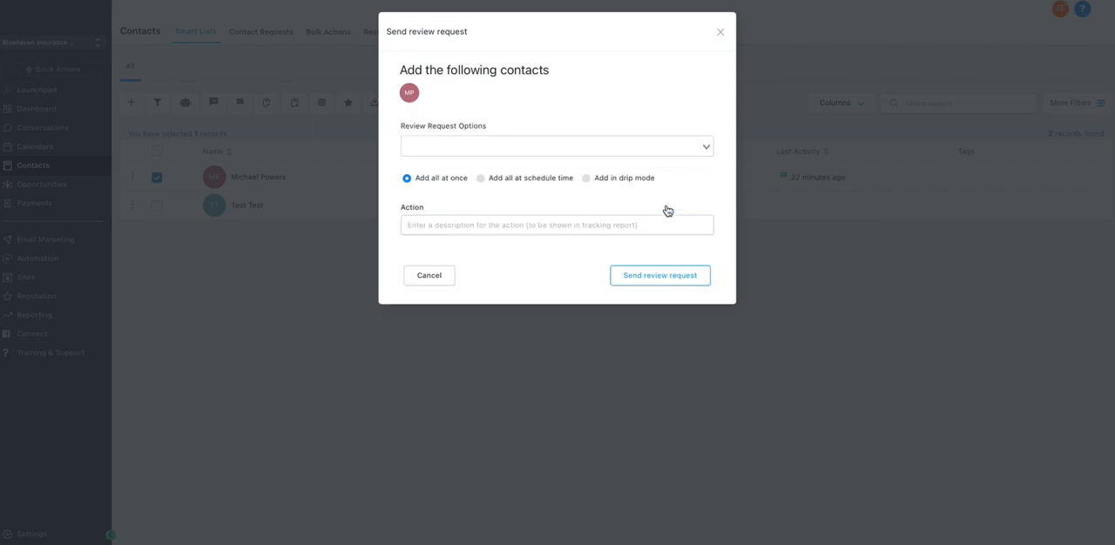
click(453, 145)
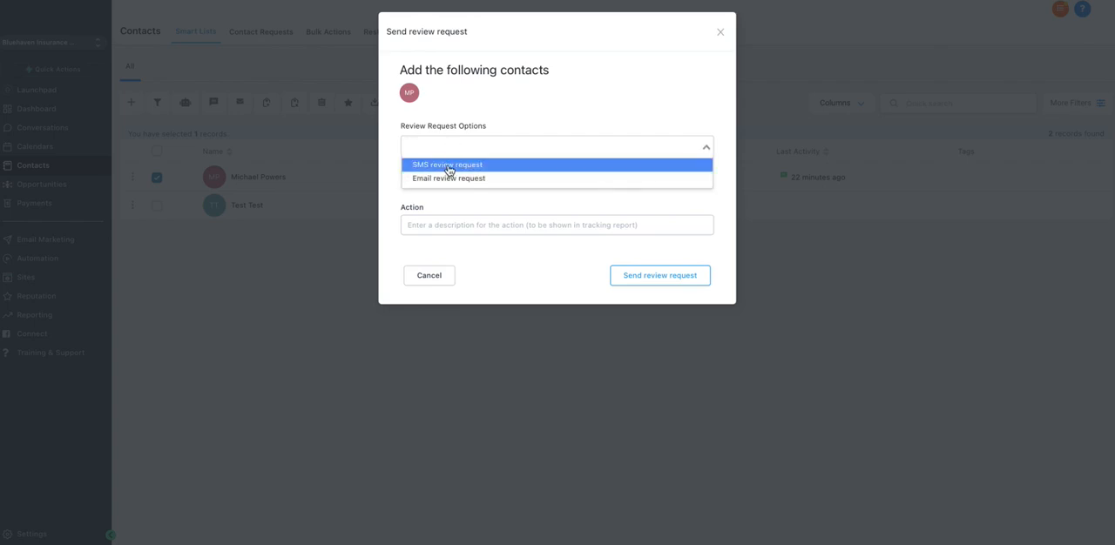
click(449, 165)
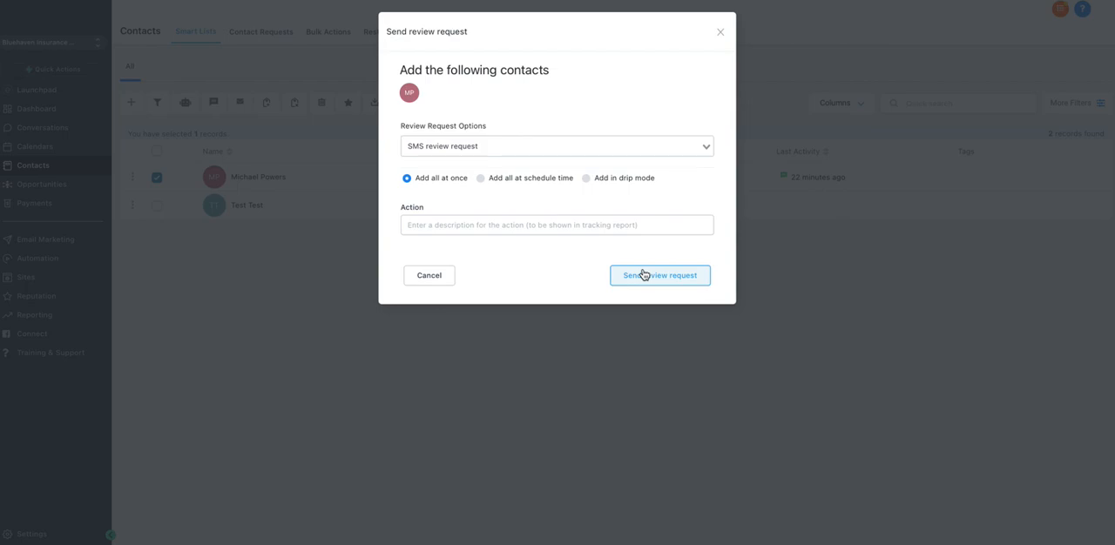
click(721, 32)
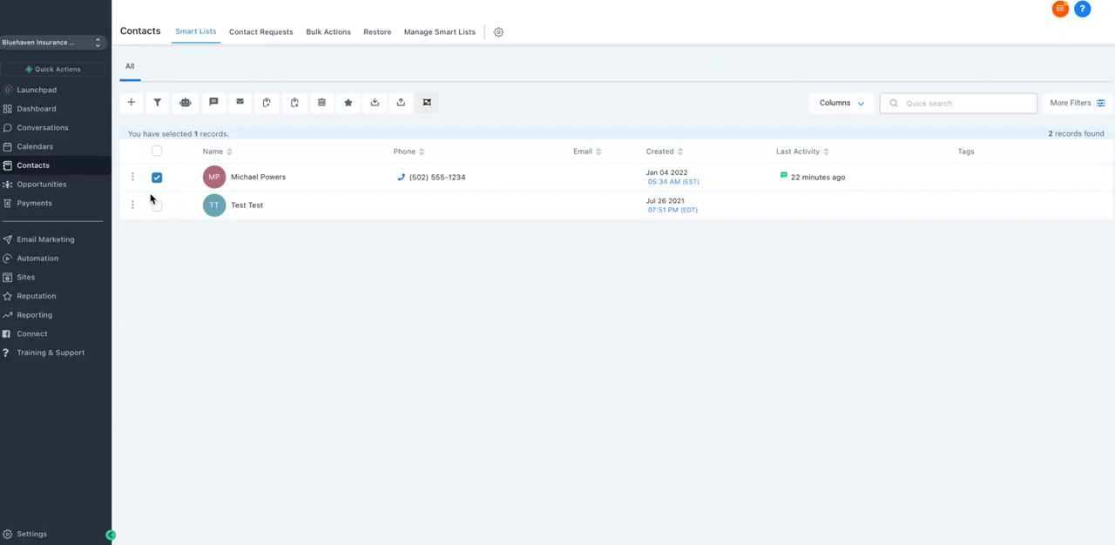